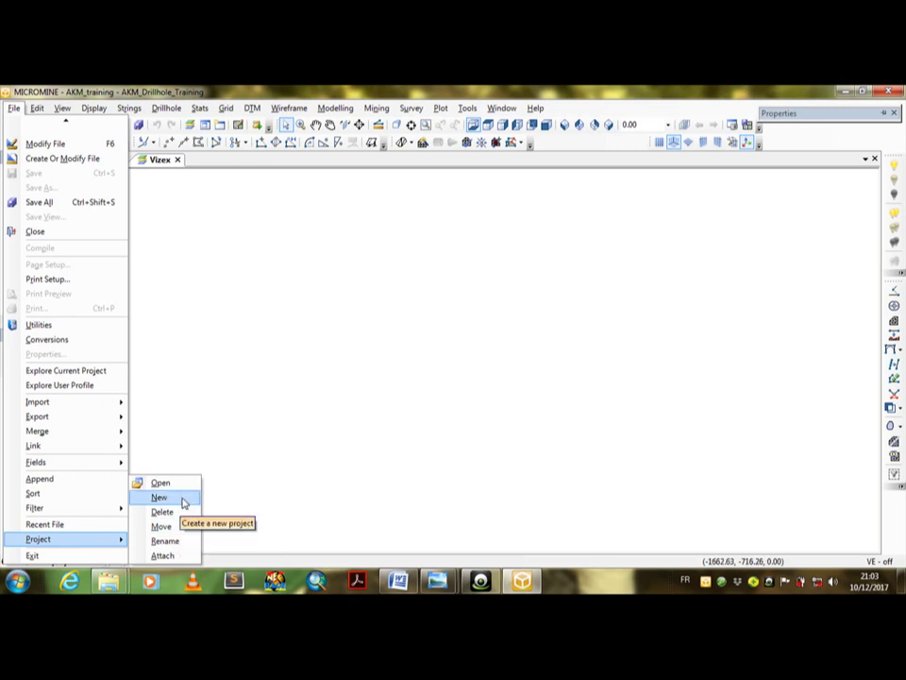
# Start a new project and create a folder named TutorielA on the desktop (Bureau) as its project path
pyautogui.click(183, 502)
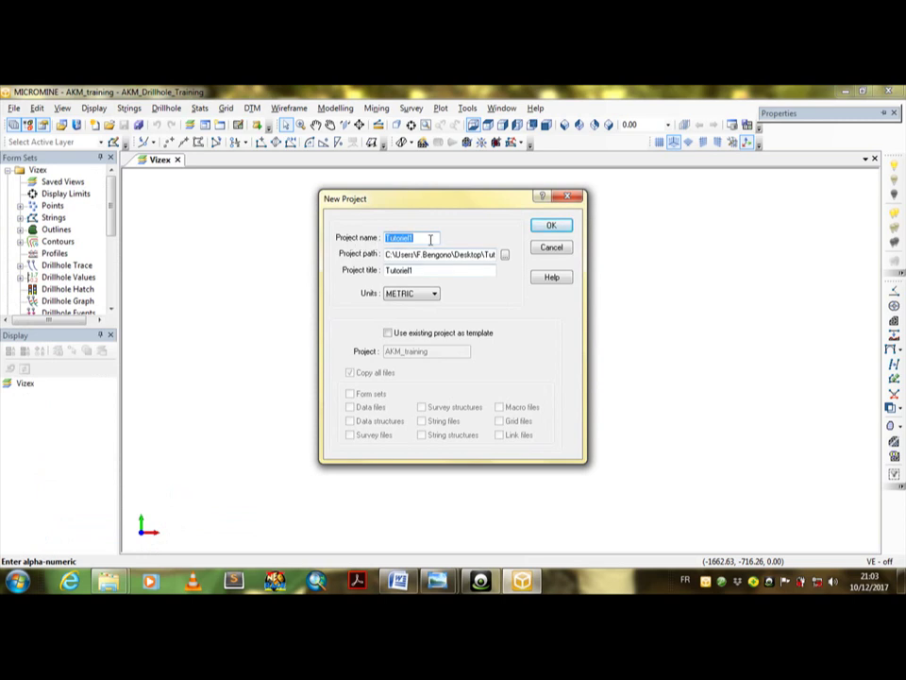
pyautogui.write('T')
pyautogui.click(506, 256)
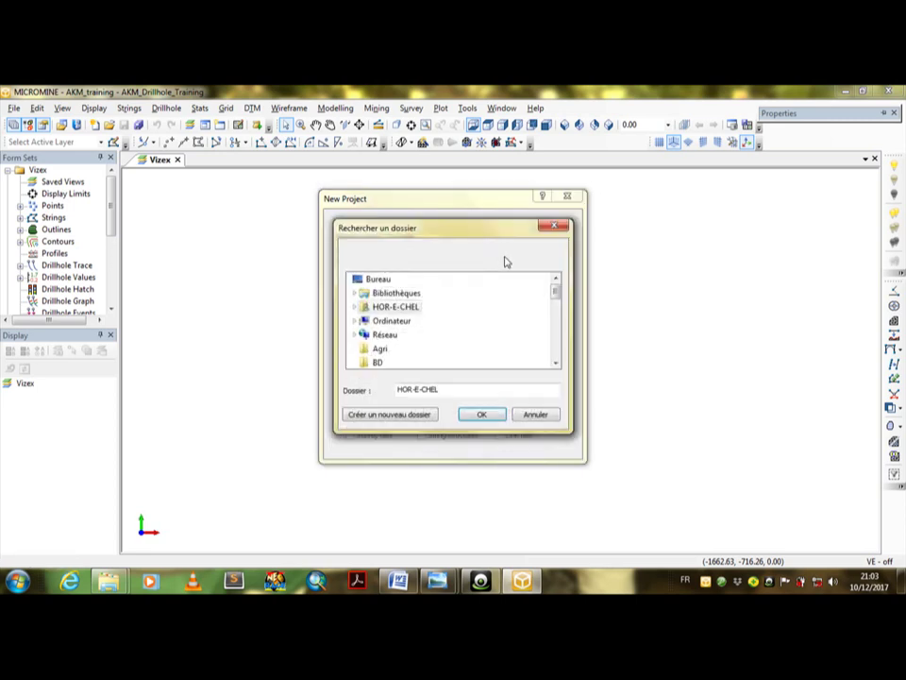
pyautogui.click(379, 281)
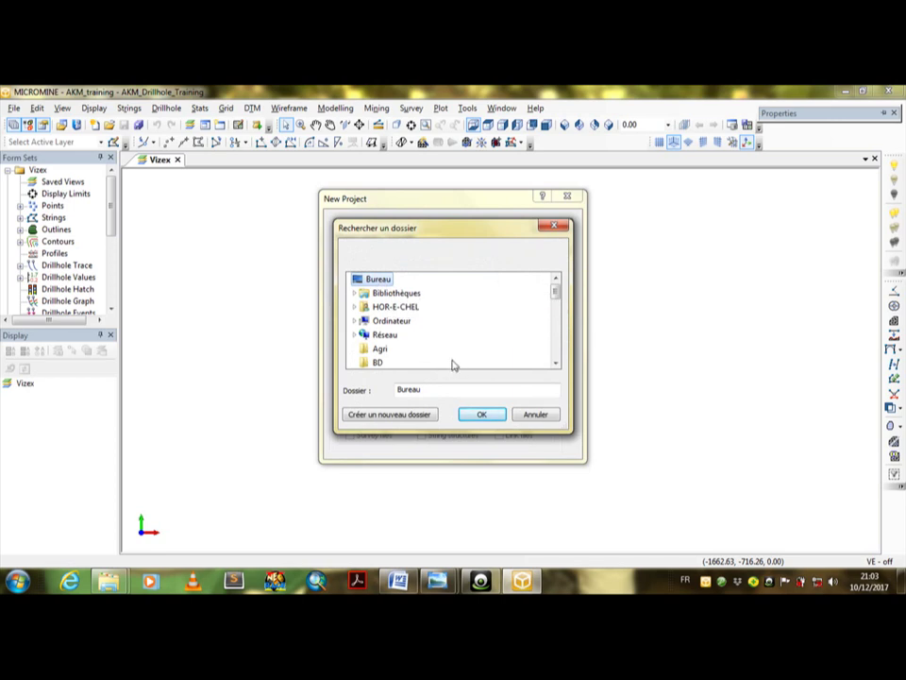
pyautogui.click(389, 416)
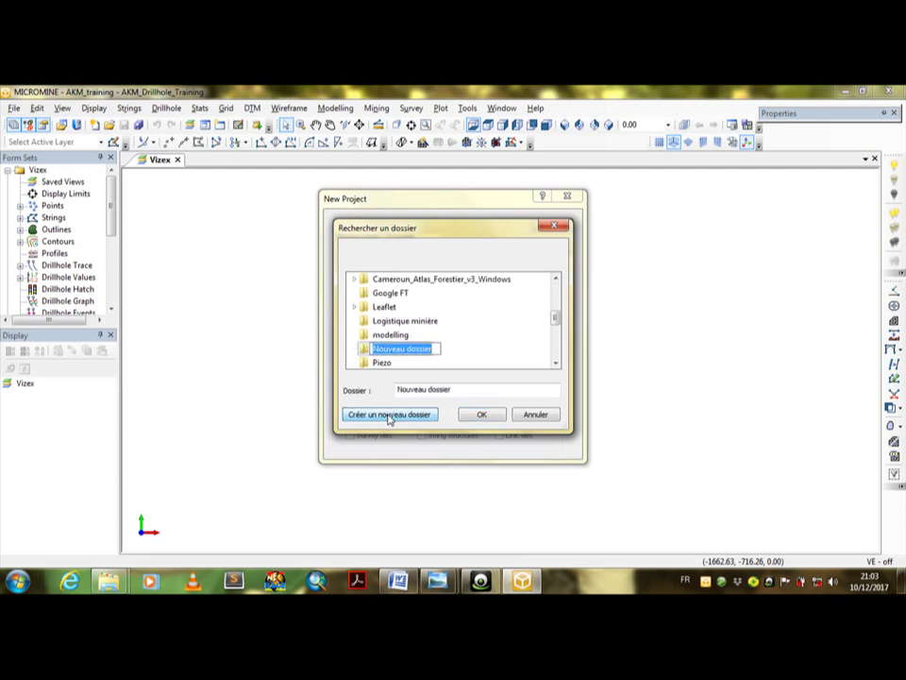
pyautogui.write('T')
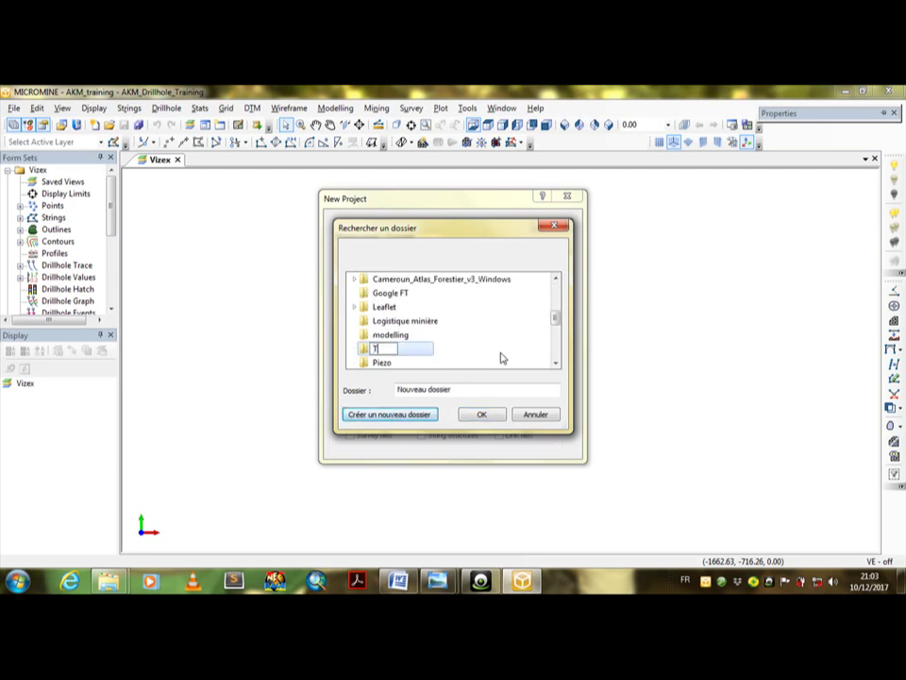
pyautogui.write('utorielA')
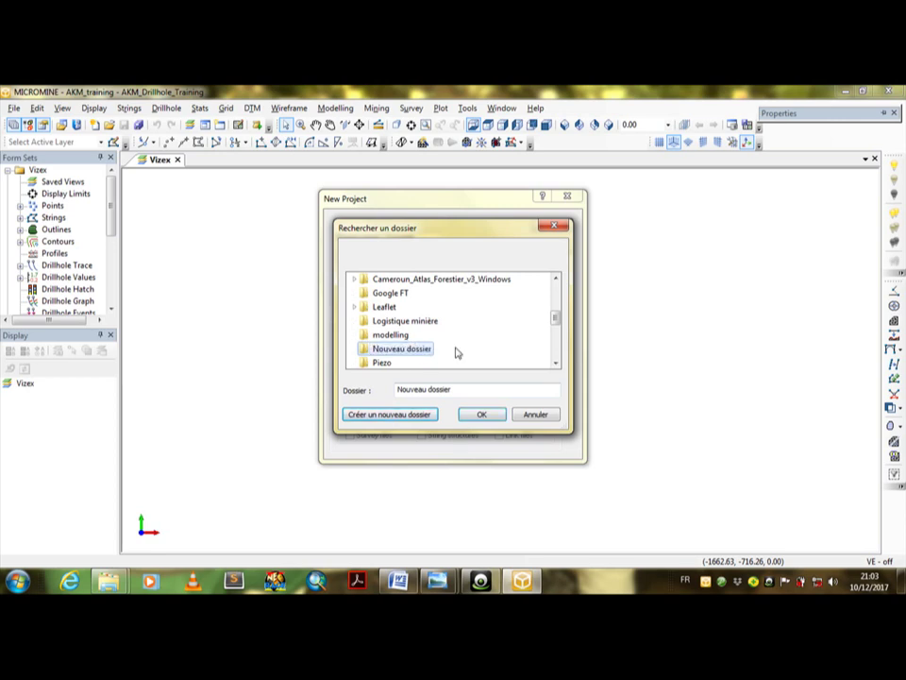
pyautogui.press('Return')
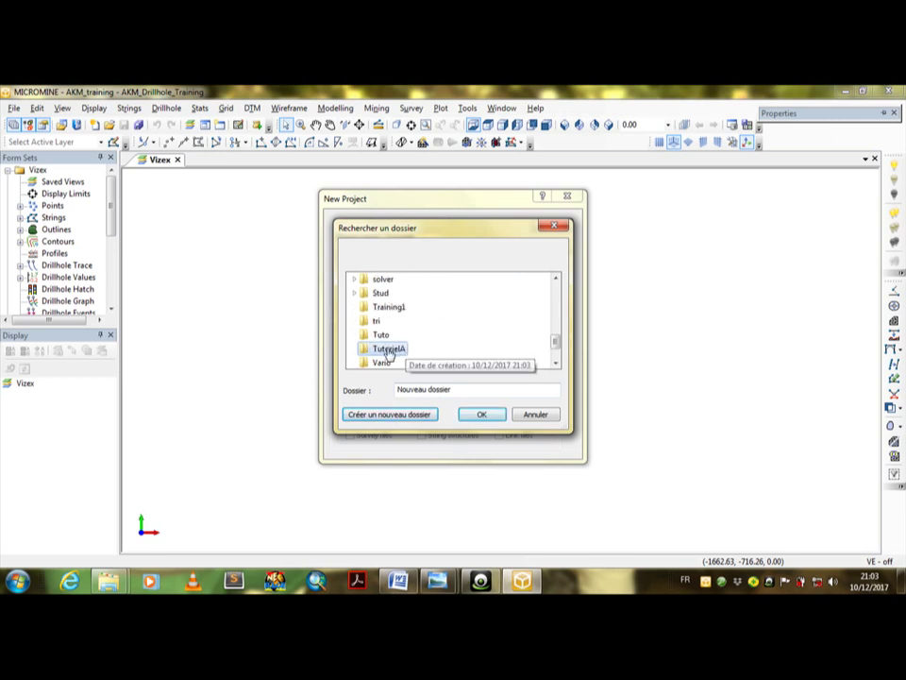
pyautogui.click(483, 417)
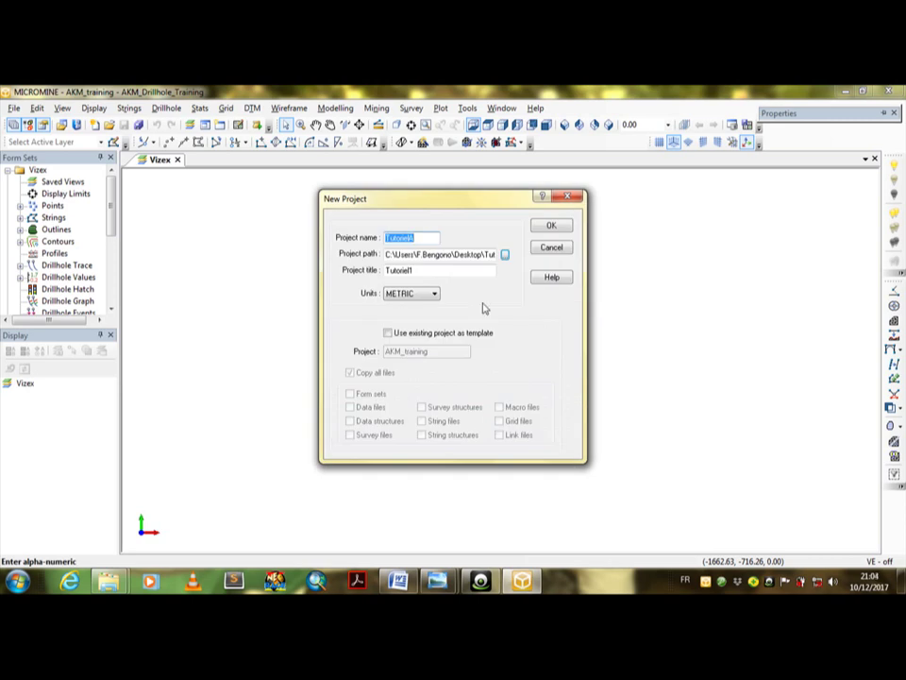
# Title the new project TutorielA, choose METRIC units and leave the existing-project template option off
pyautogui.click(418, 270)
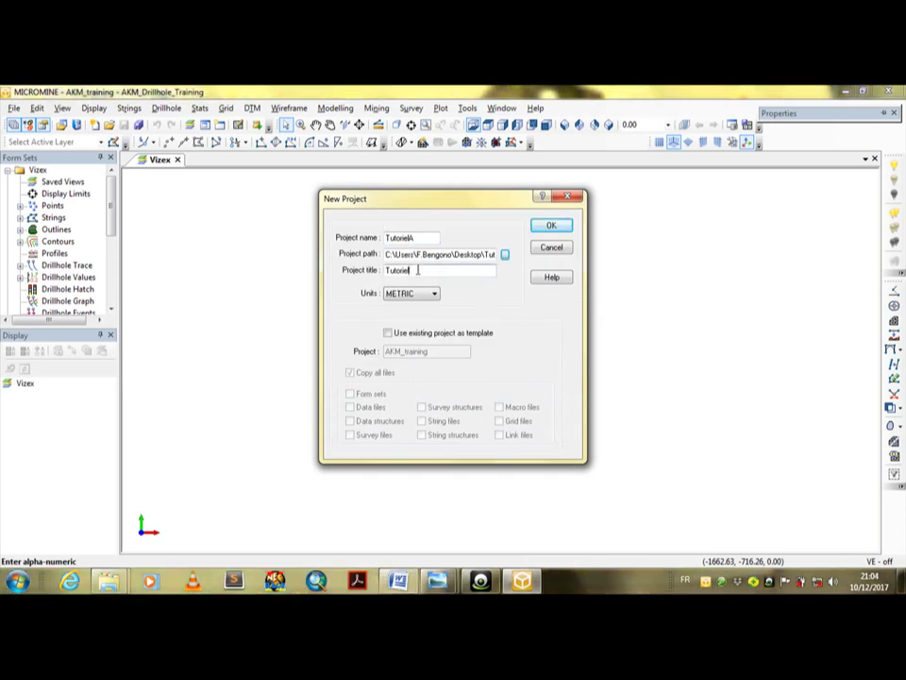
pyautogui.click(401, 297)
pyautogui.click(409, 297)
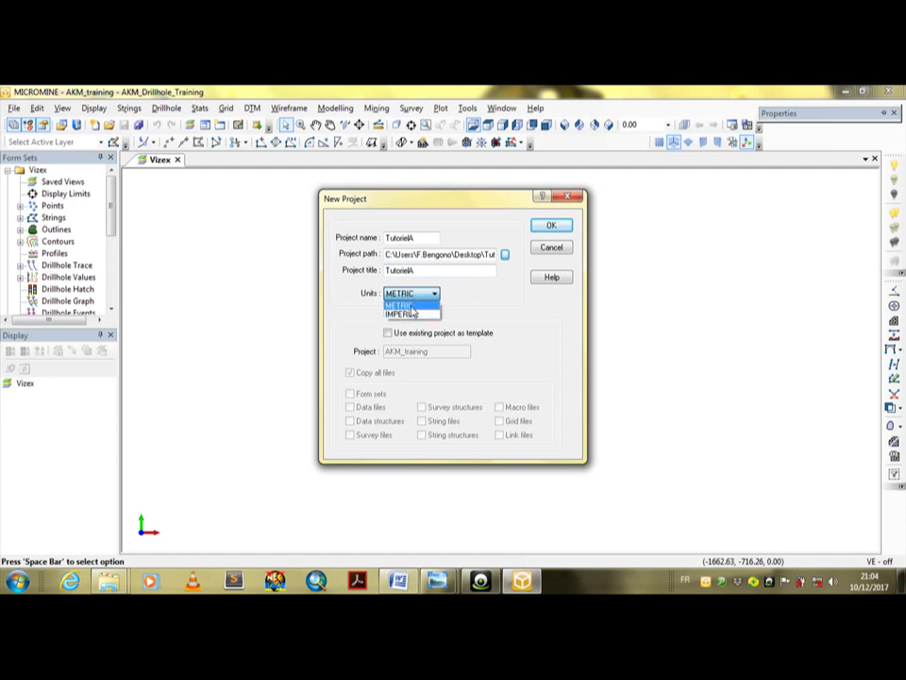
pyautogui.click(412, 307)
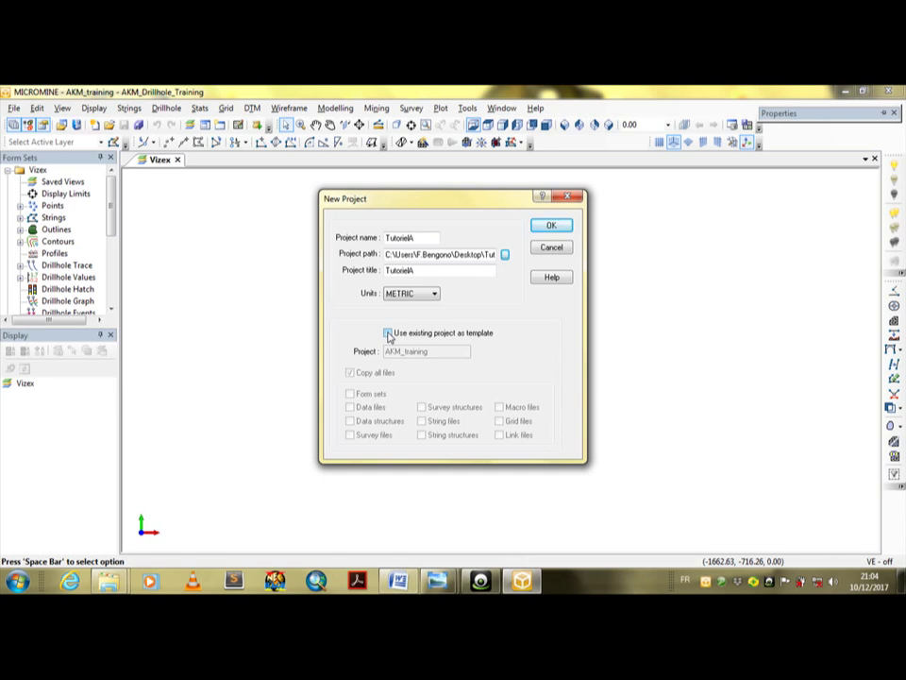
pyautogui.click(387, 333)
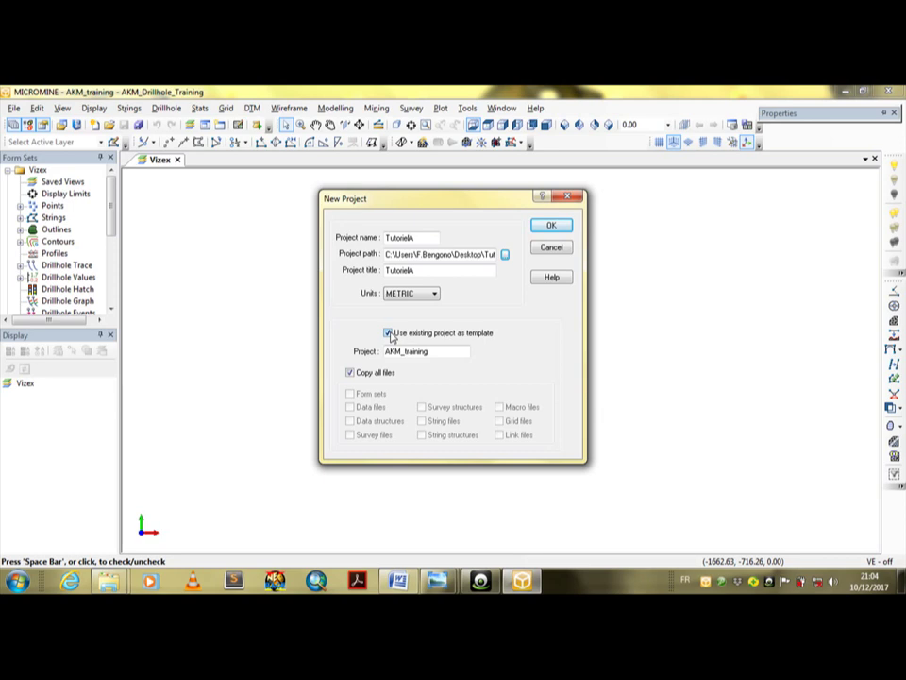
pyautogui.click(388, 333)
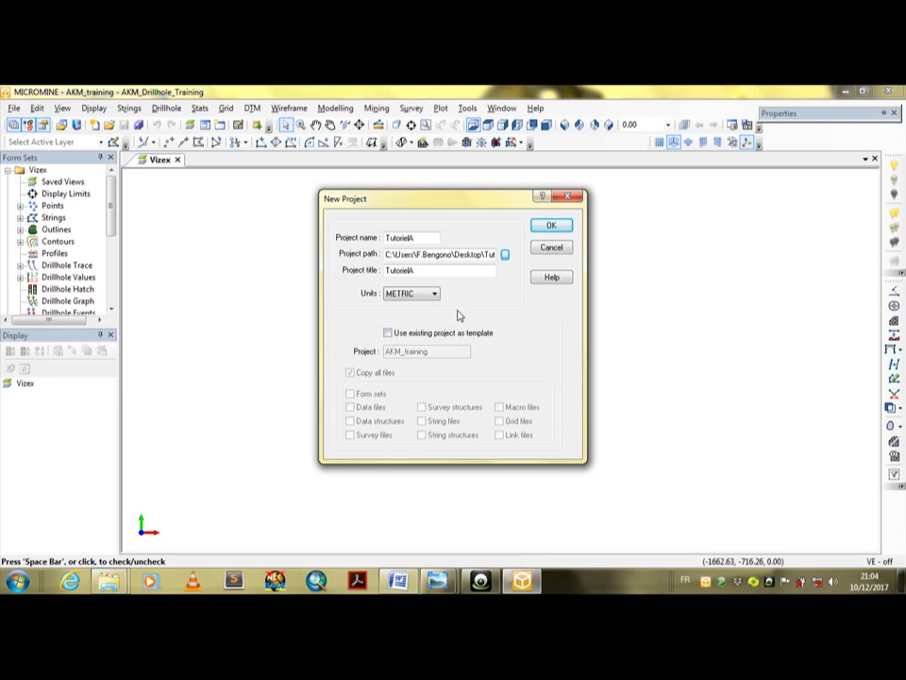
# Try to create the TutorielA project in the existing desktop folder, dismiss the messages and cancel the new project setup
pyautogui.click(551, 229)
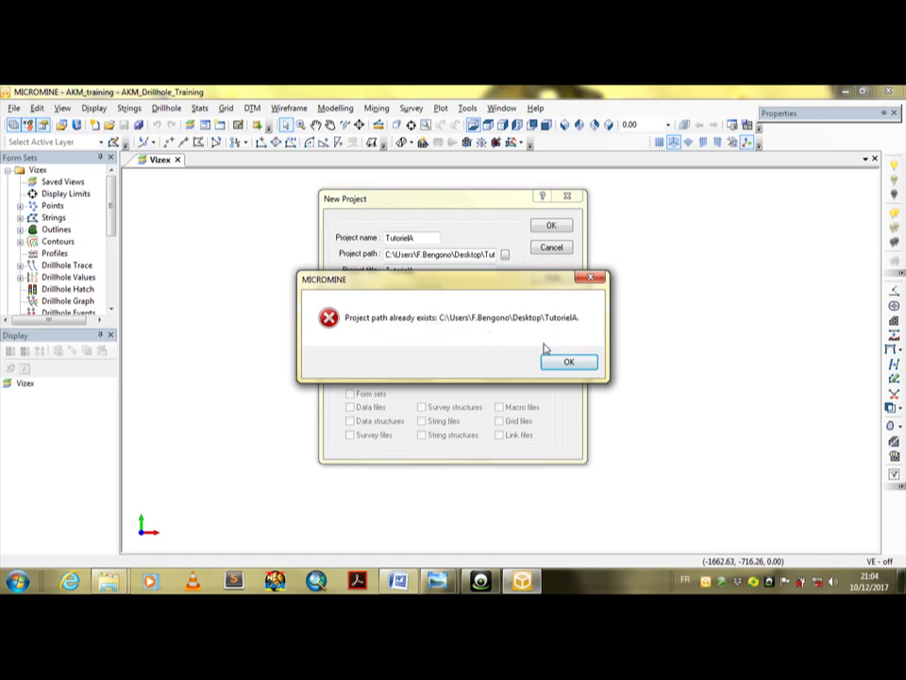
pyautogui.click(567, 359)
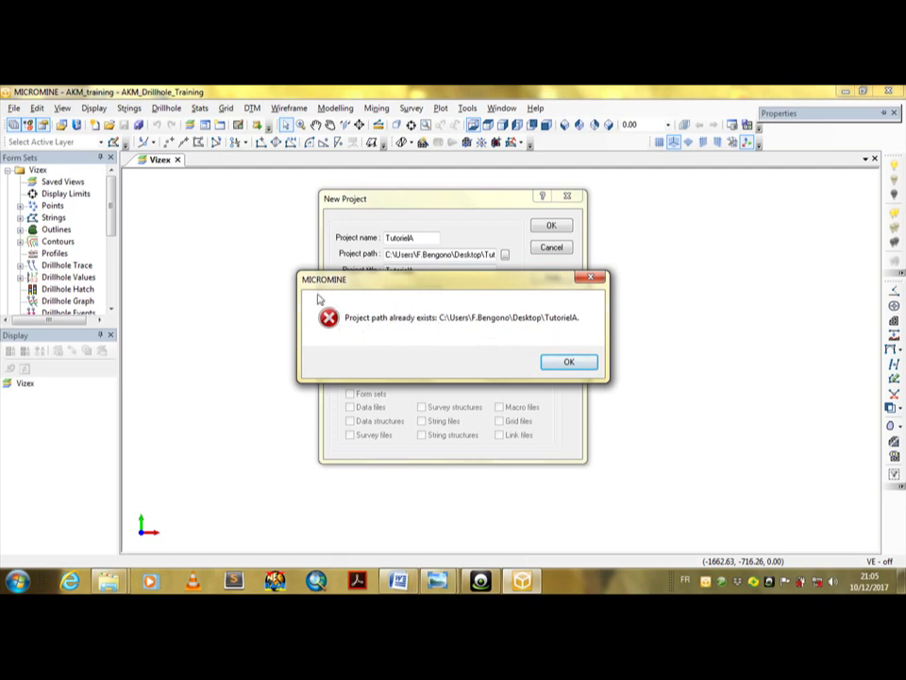
pyautogui.click(568, 362)
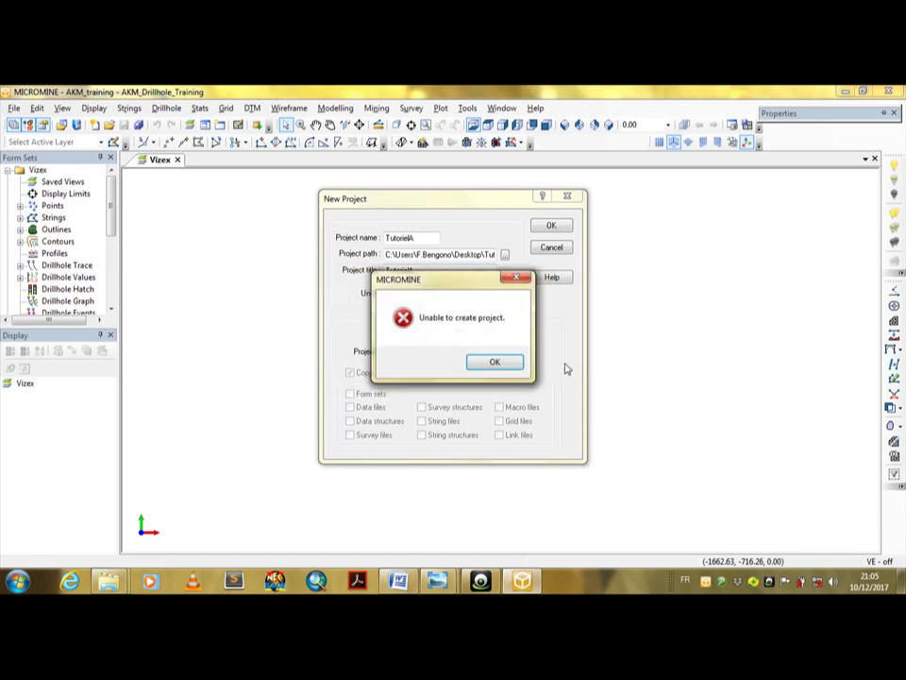
pyautogui.click(495, 364)
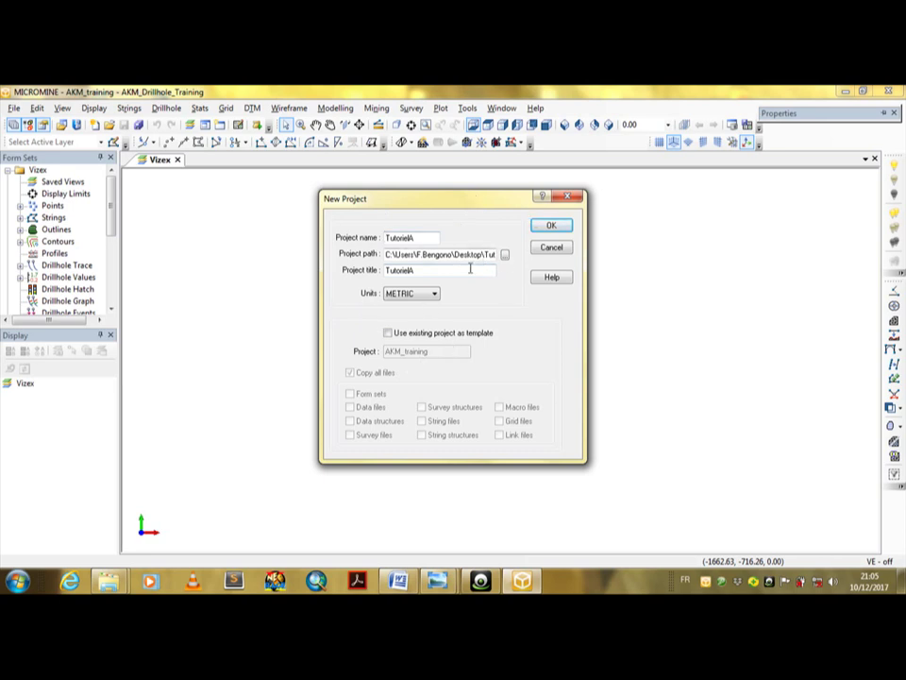
pyautogui.click(545, 250)
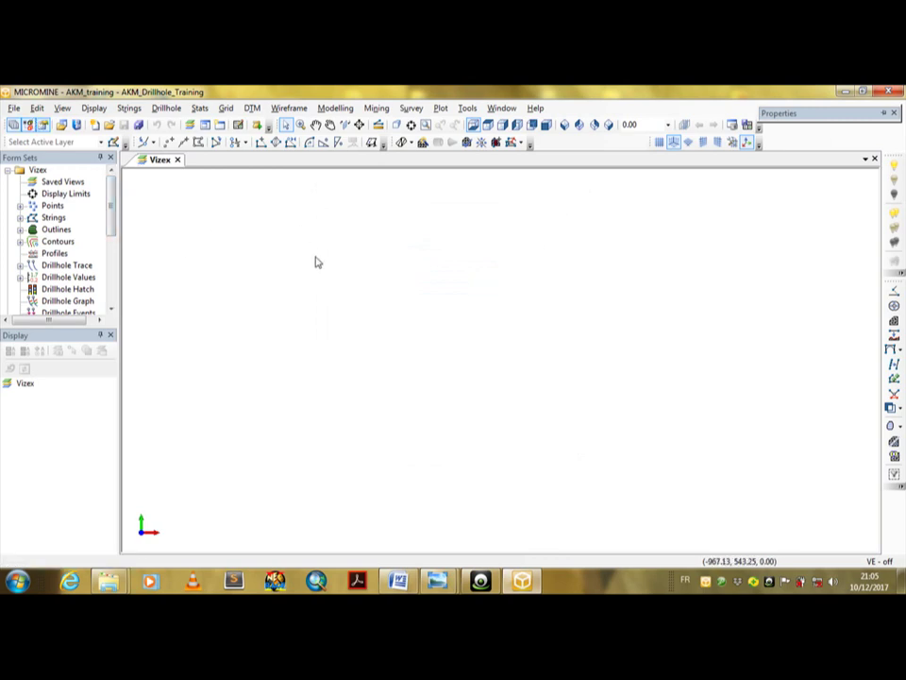
# Attach the TutorielA folder on the desktop as a project with the name and title TutorielA
pyautogui.click(15, 109)
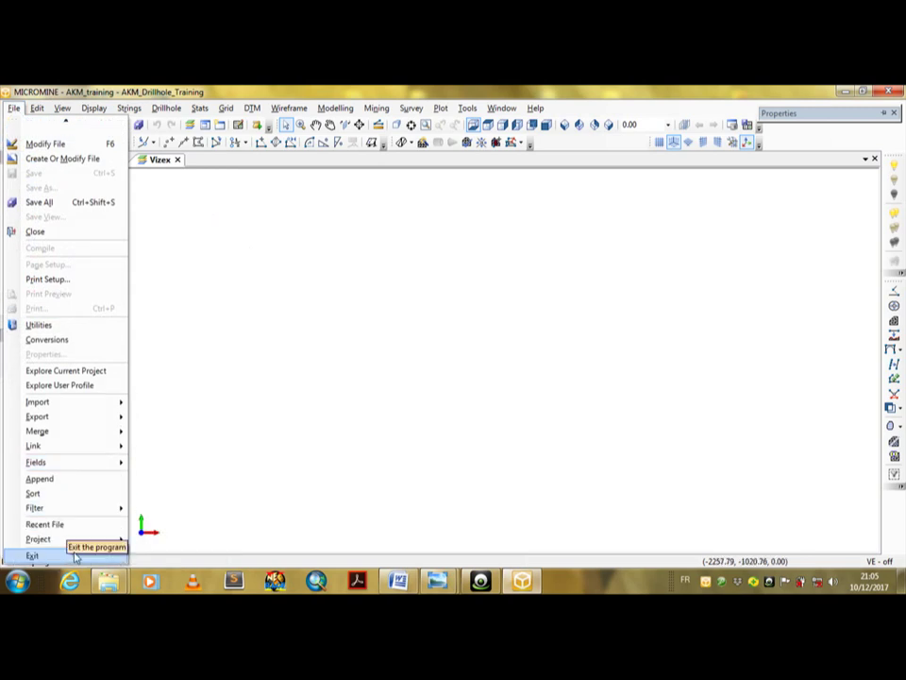
pyautogui.moveTo(104, 545)
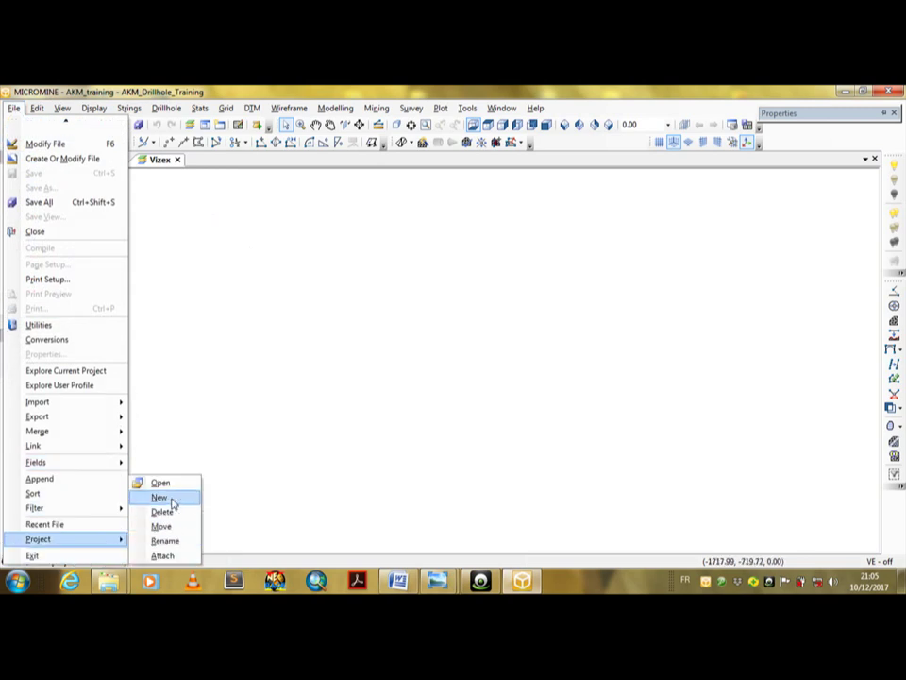
pyautogui.click(164, 556)
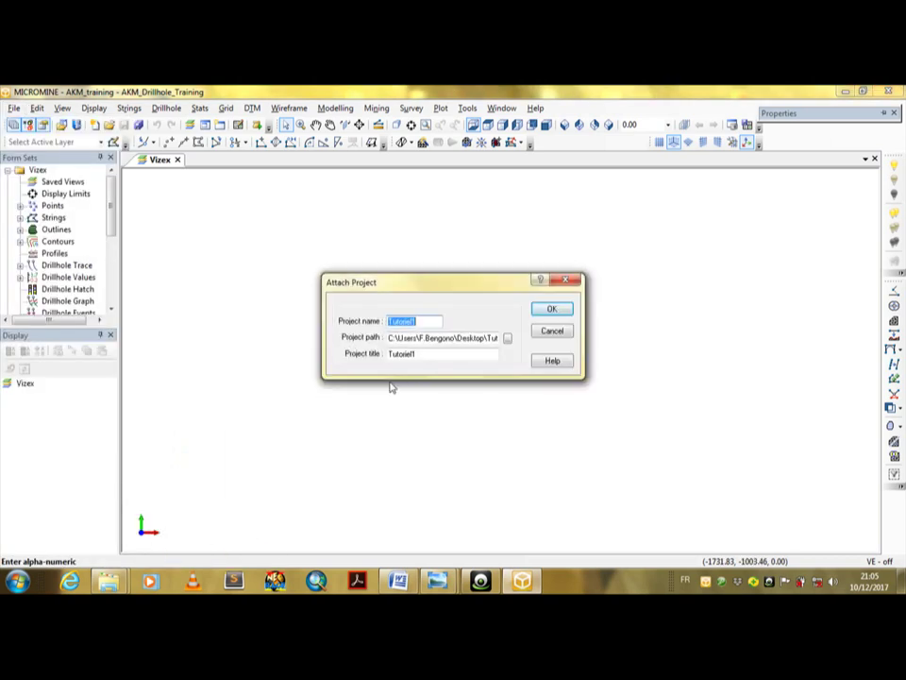
pyautogui.click(425, 322)
pyautogui.click(508, 338)
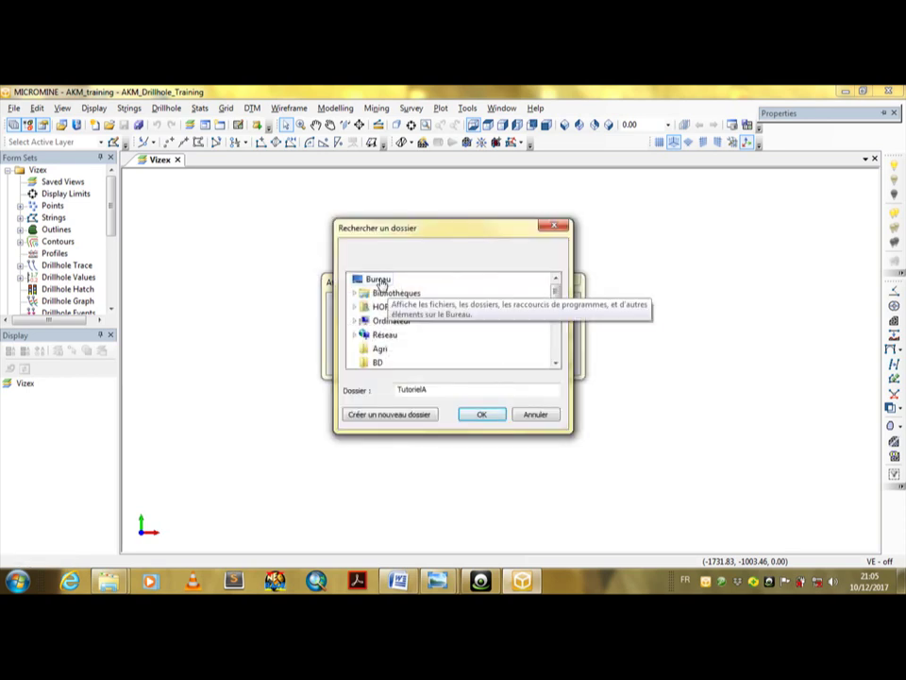
pyautogui.click(379, 280)
pyautogui.press('t')
pyautogui.press('t')
pyautogui.press('t')
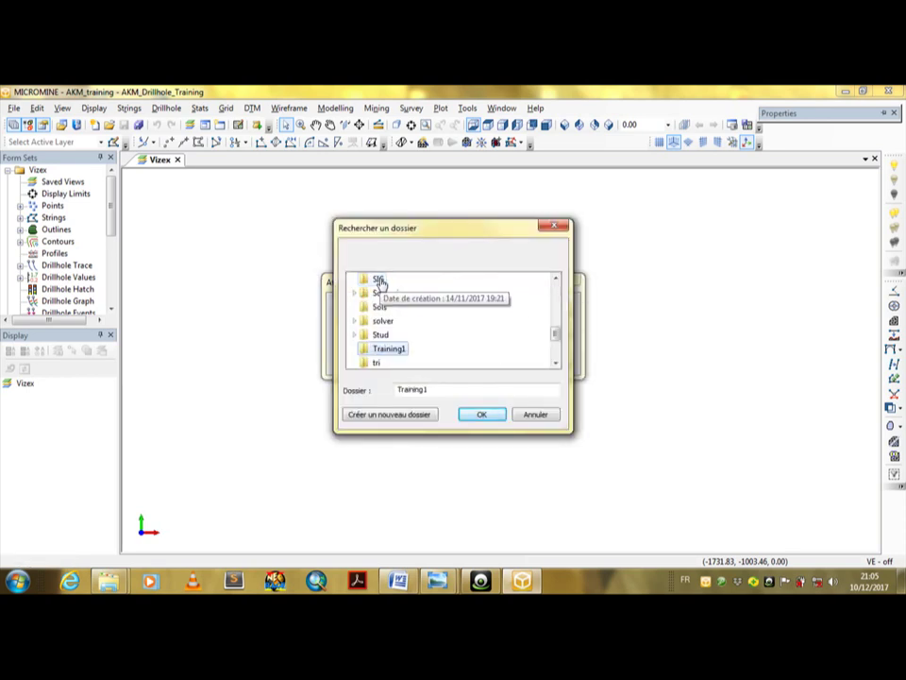
pyautogui.press('t')
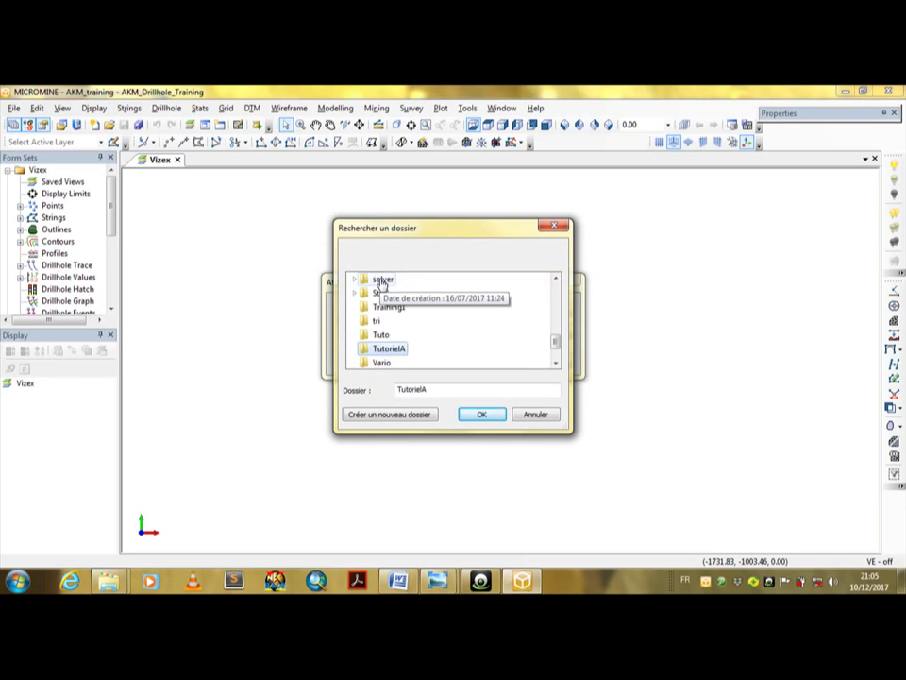
pyautogui.click(480, 417)
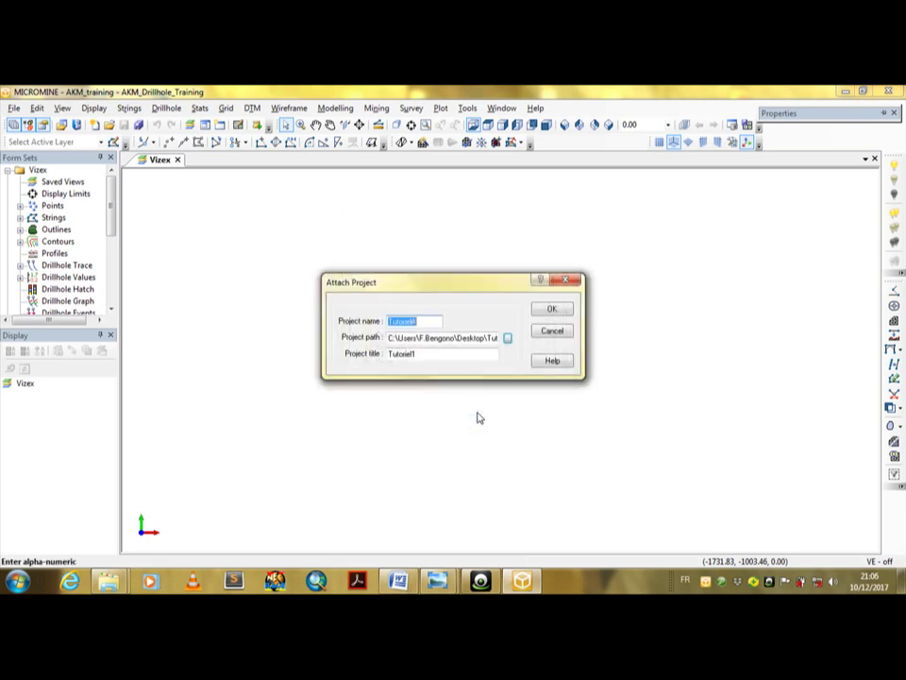
pyautogui.click(423, 354)
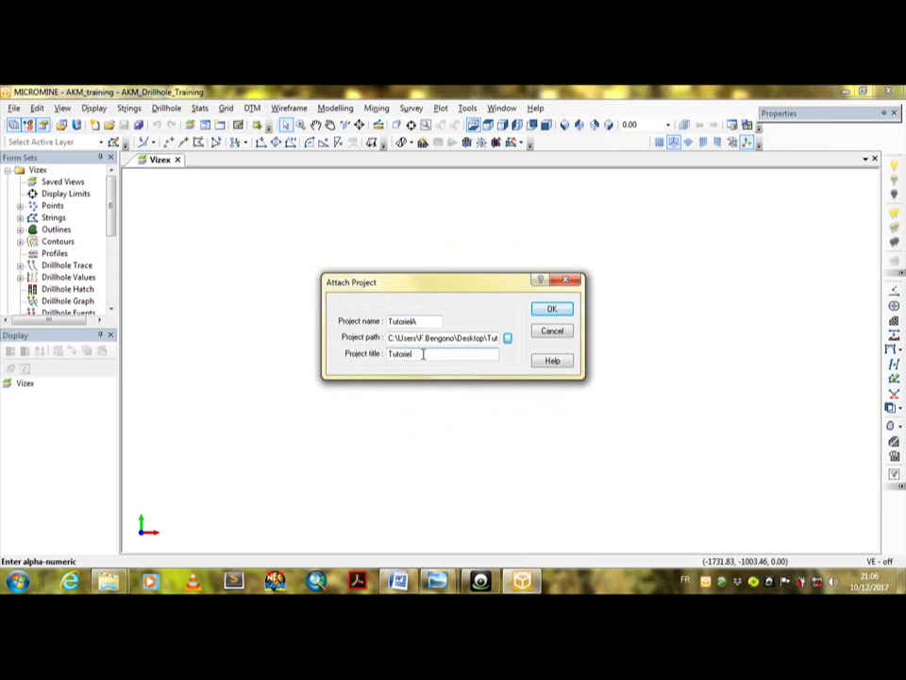
pyautogui.click(550, 311)
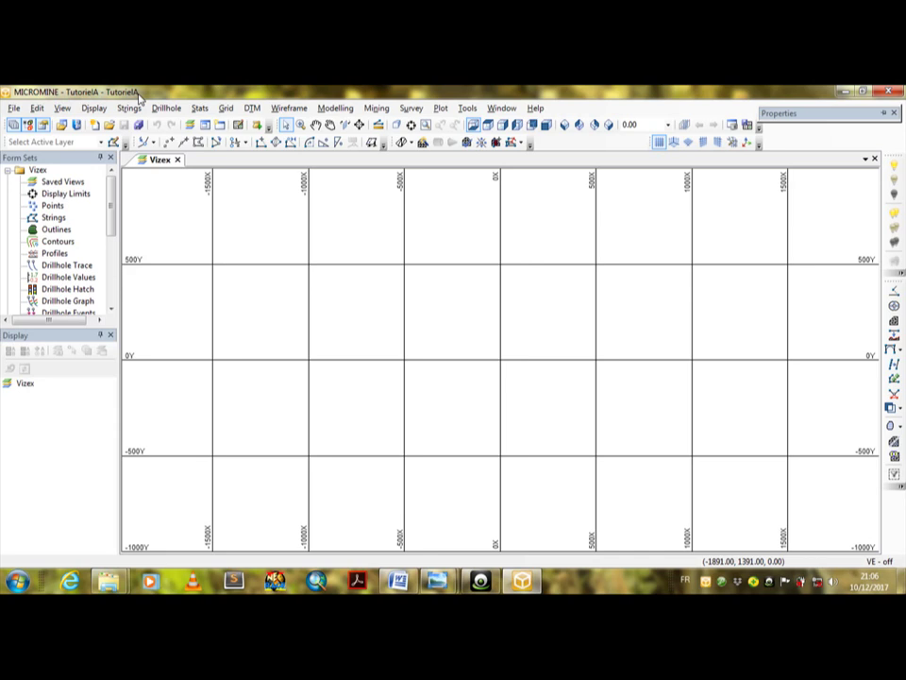
# View the Rename Project settings and close them without renaming anything
pyautogui.click(14, 109)
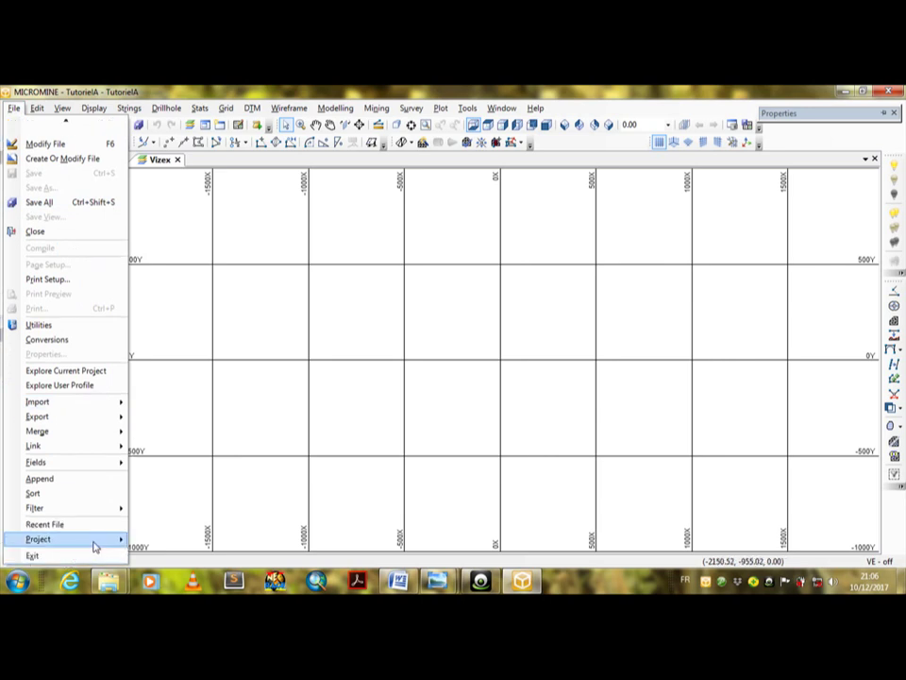
pyautogui.moveTo(106, 540)
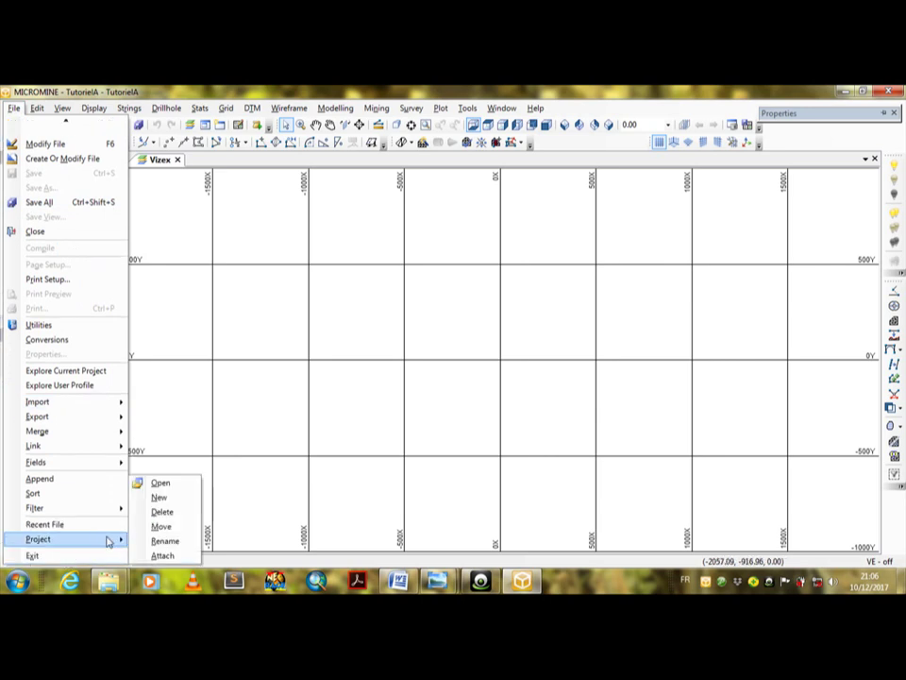
pyautogui.click(174, 544)
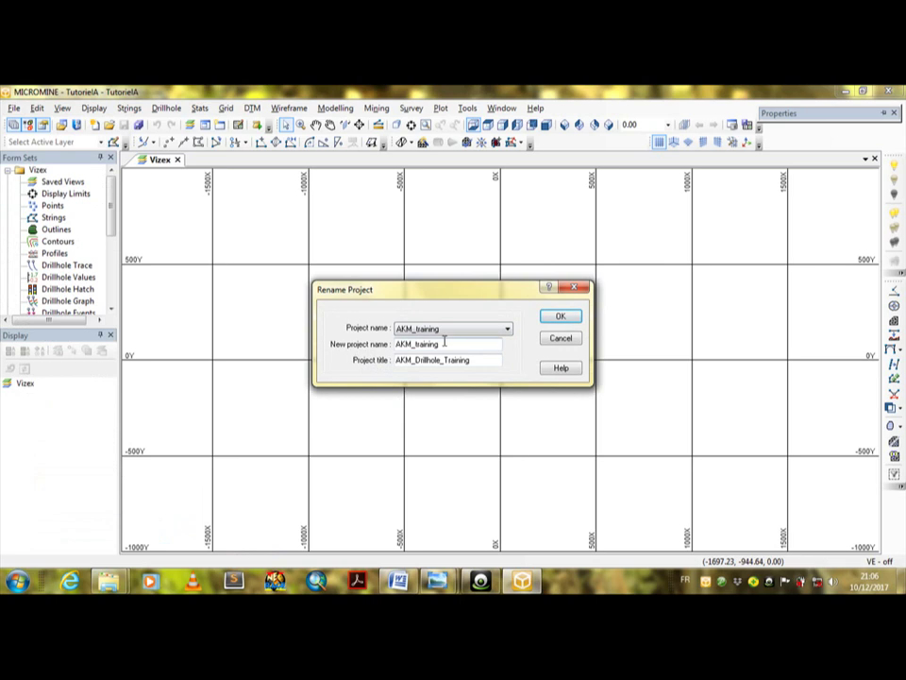
pyautogui.click(557, 338)
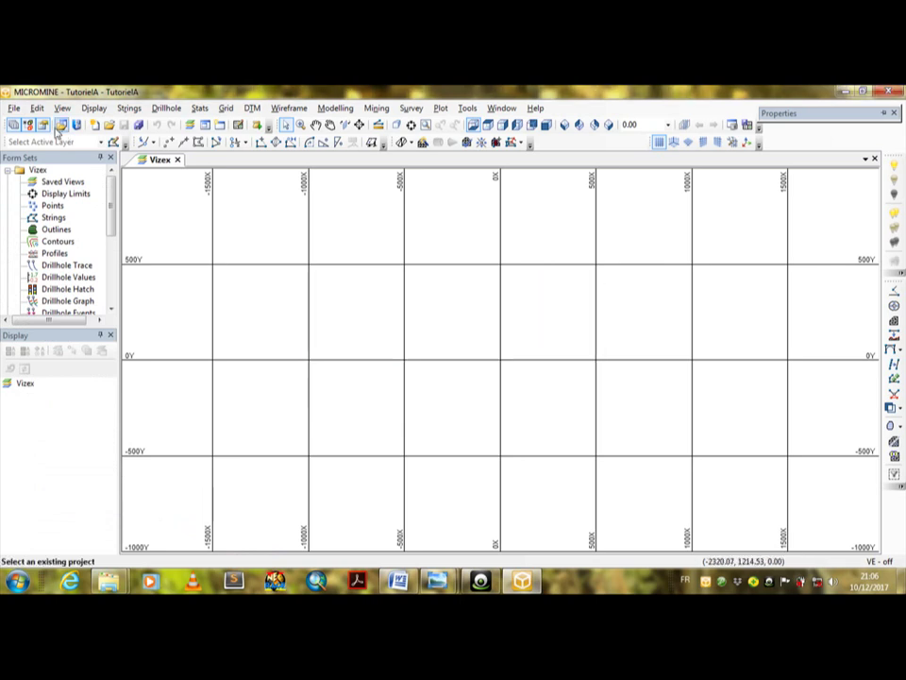
# View the Move Project settings and close them without moving anything
pyautogui.click(15, 108)
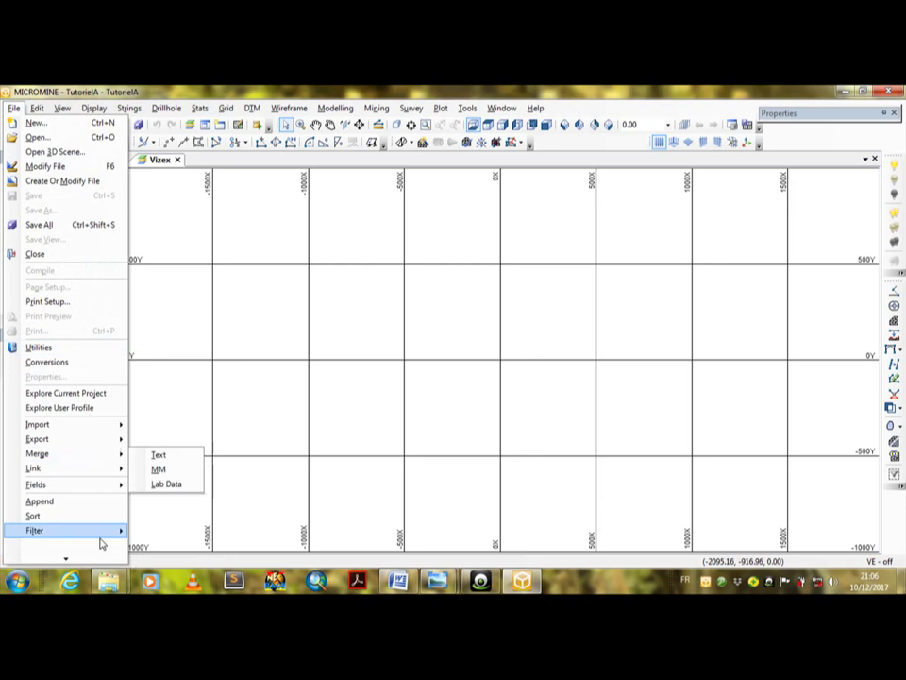
pyautogui.moveTo(73, 558)
pyautogui.moveTo(110, 542)
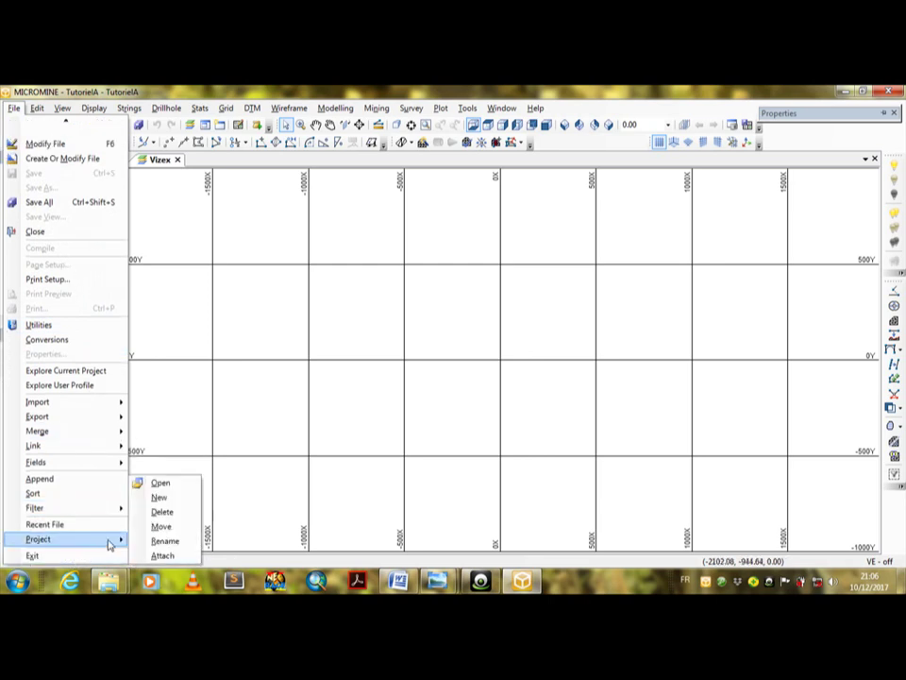
pyautogui.click(162, 527)
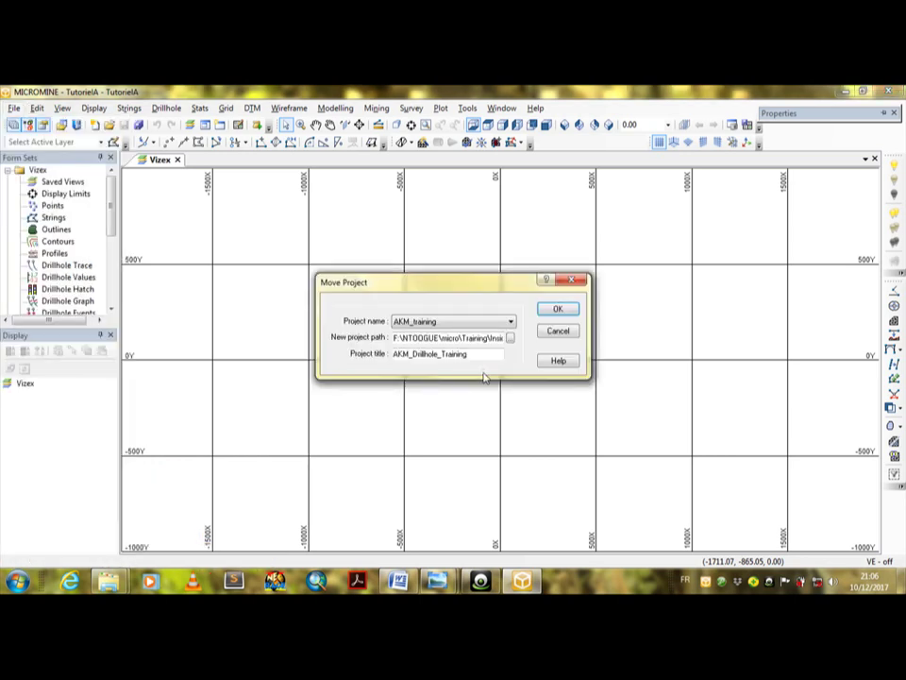
pyautogui.click(556, 331)
pyautogui.click(14, 108)
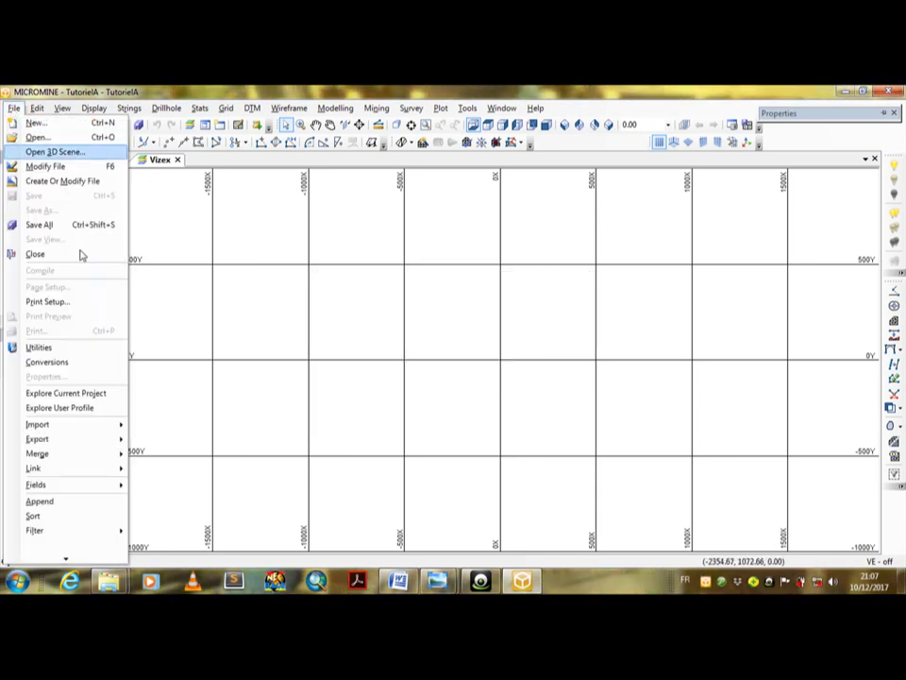
pyautogui.moveTo(115, 539)
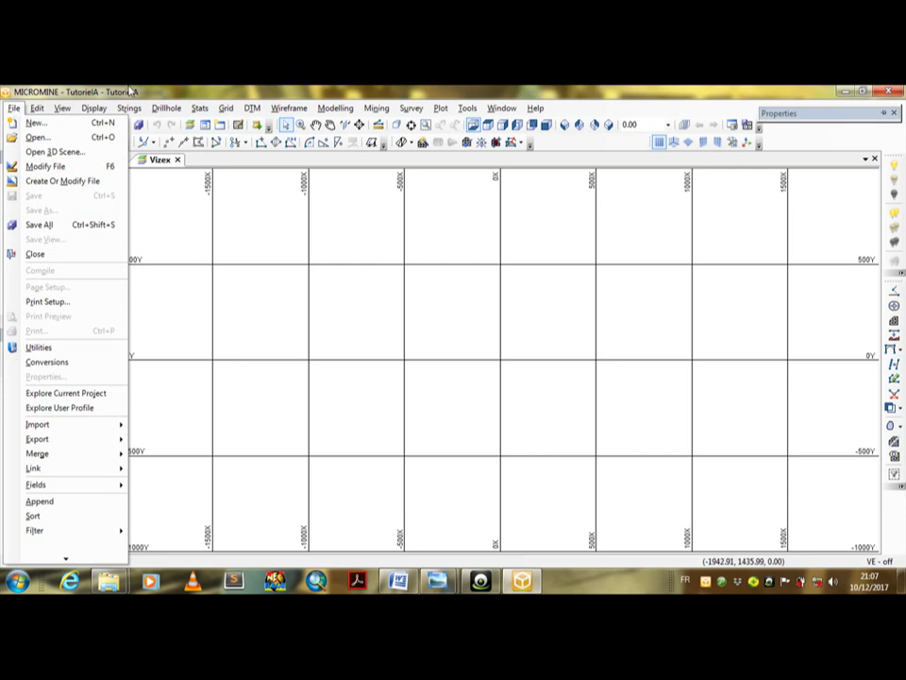
pyautogui.click(15, 112)
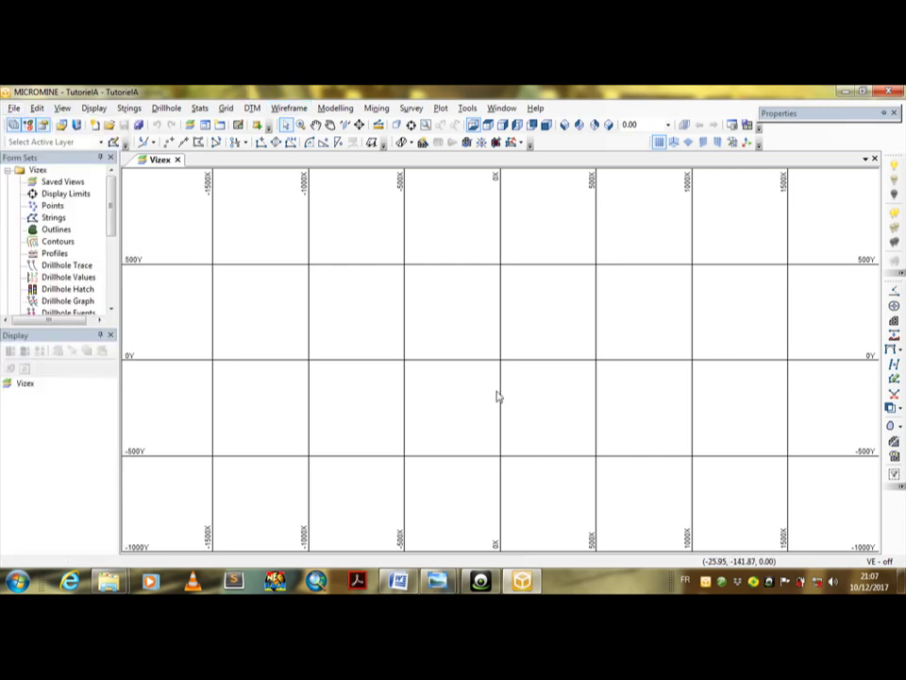